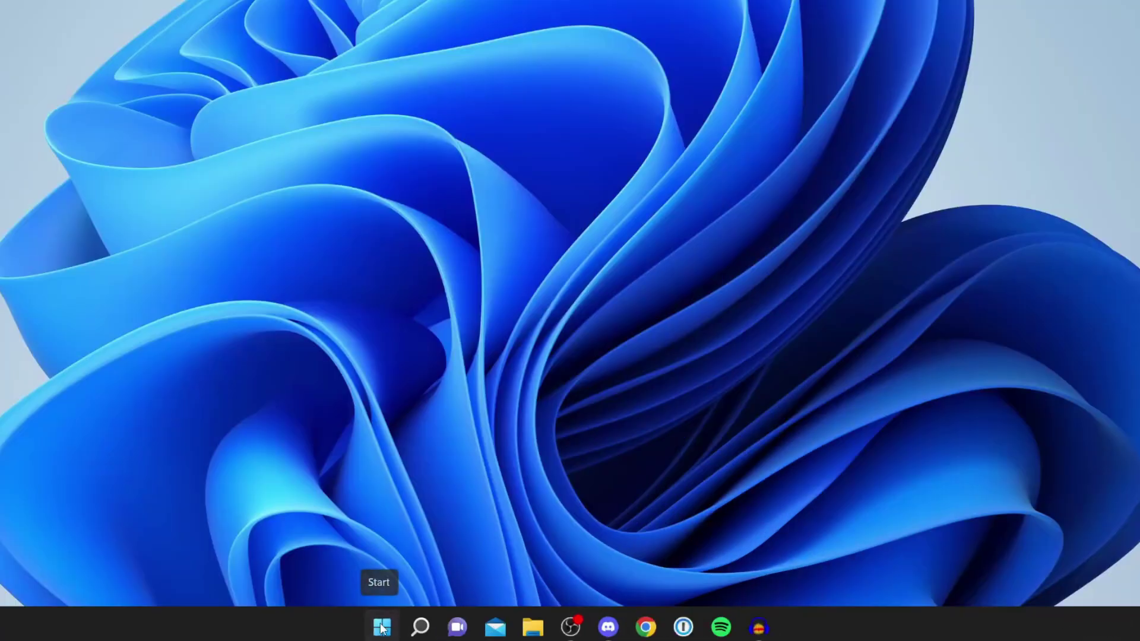
Step: Open the Windows Start menu from the taskbar
click(447, 628)
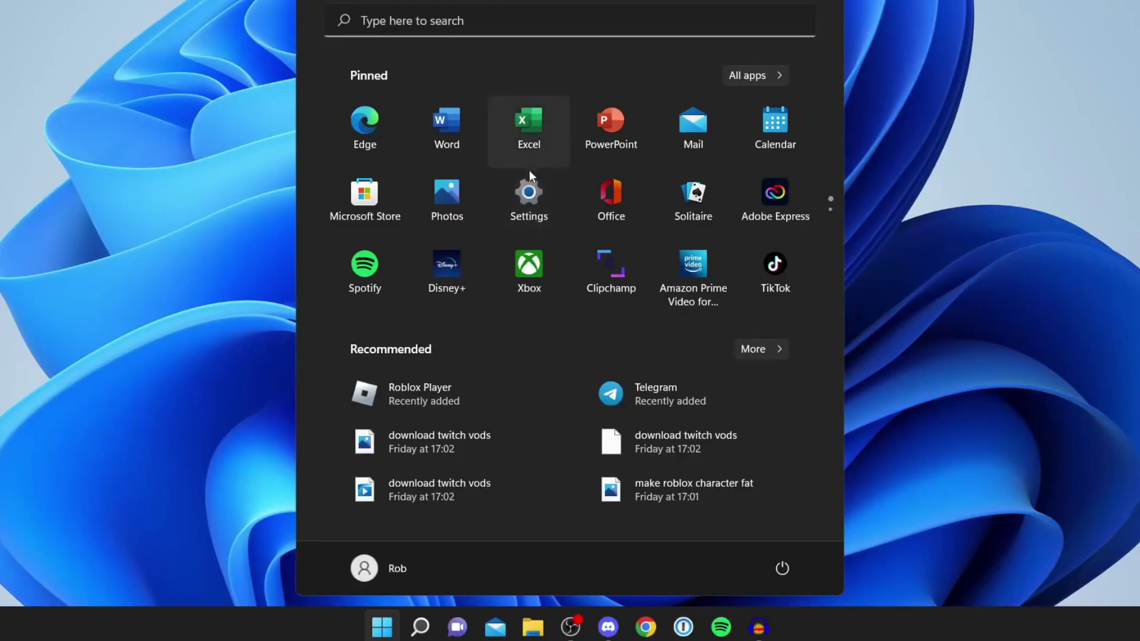
Step: Launch Settings from the Start menu's pinned apps, landing on the System page
click(539, 210)
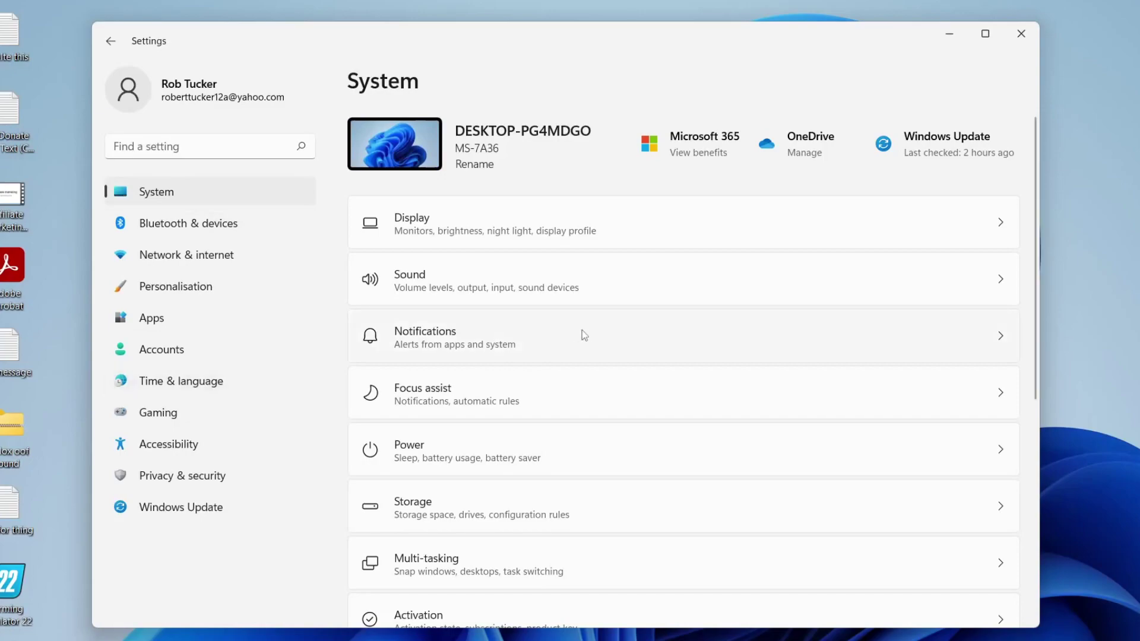
scroll(583, 334, down, 1)
scroll(584, 334, down, 1)
scroll(584, 334, down, 2)
scroll(585, 334, down, 1)
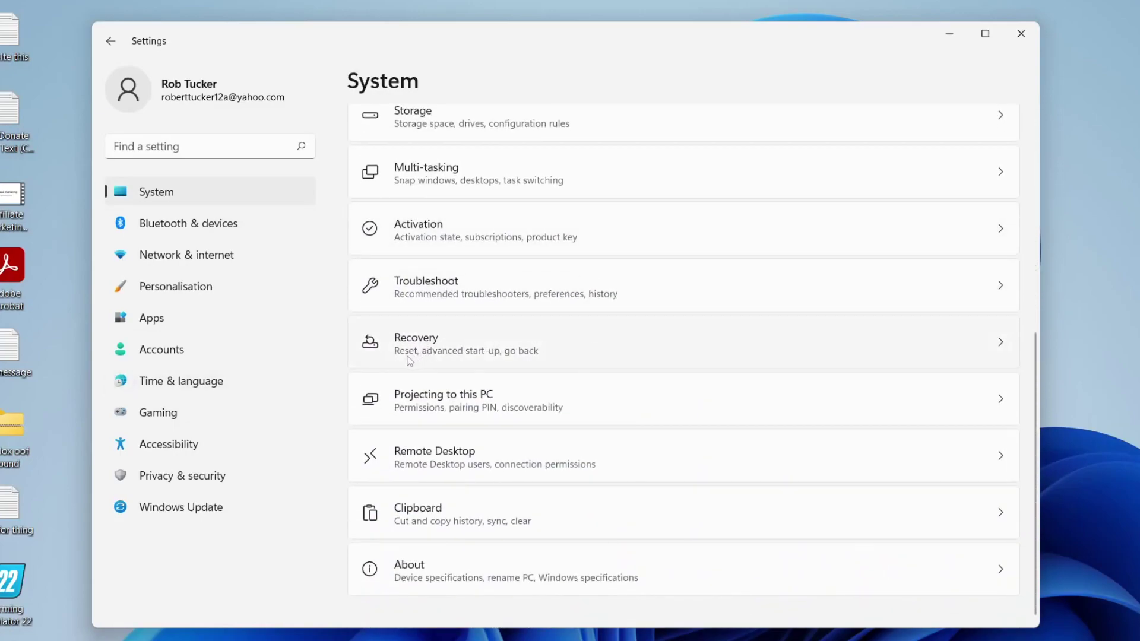
Step: Go to System > Recovery and start Reset this PC
click(541, 359)
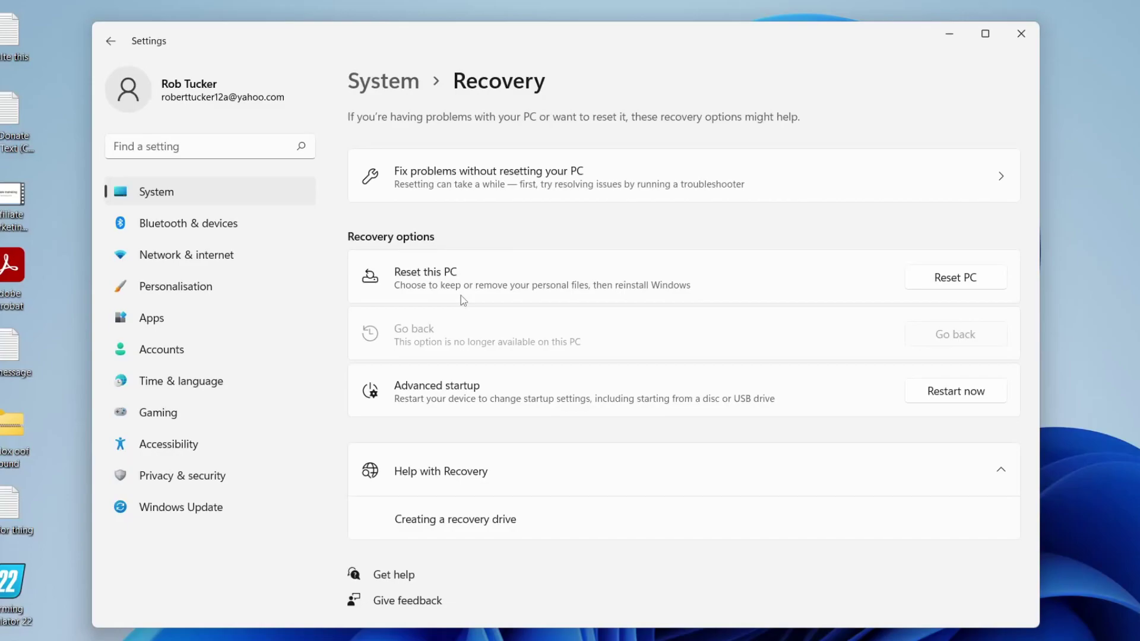
click(955, 278)
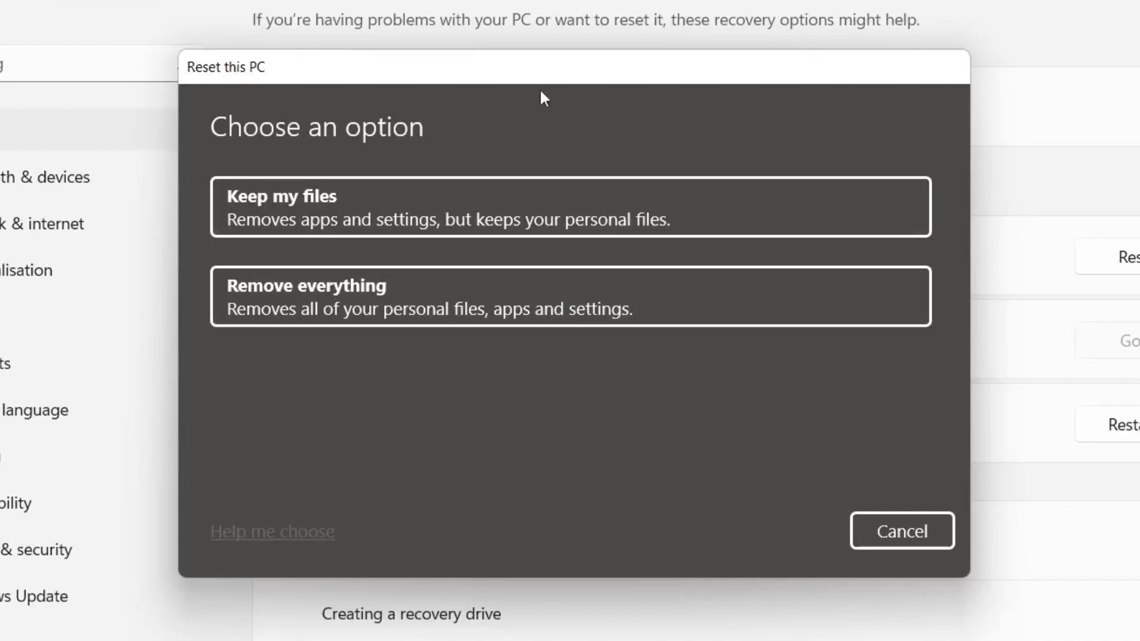
click(387, 307)
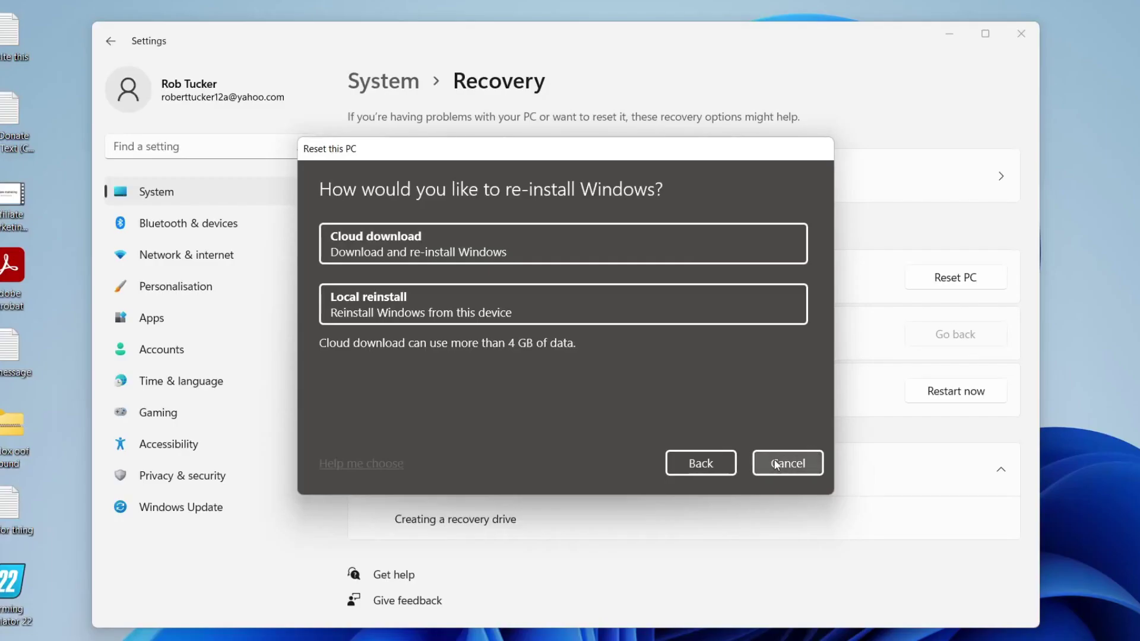
click(776, 464)
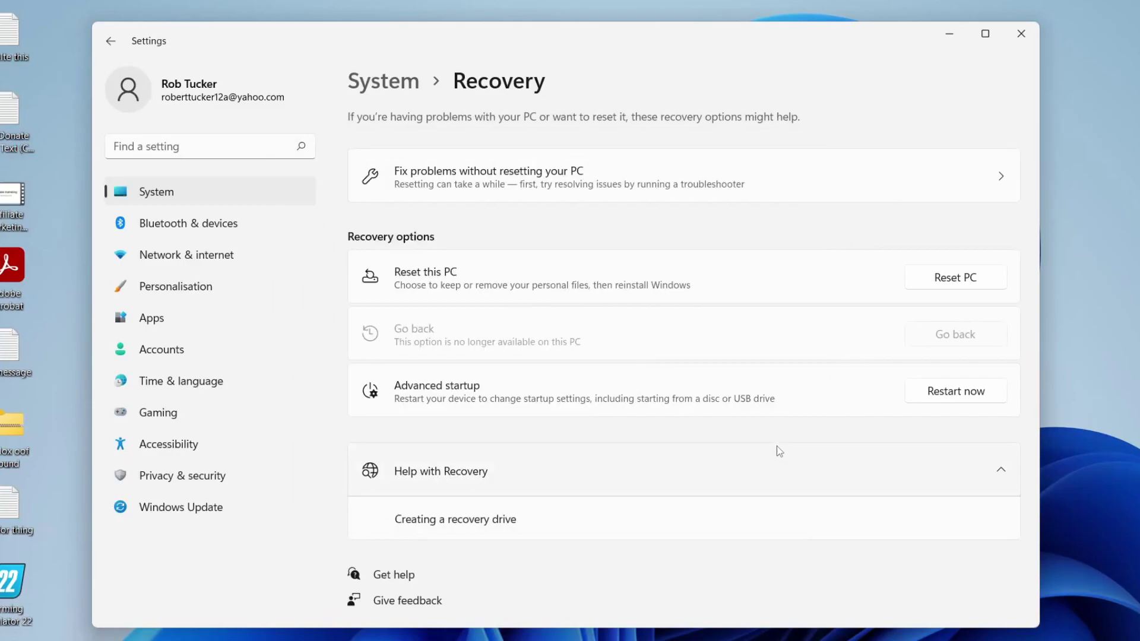